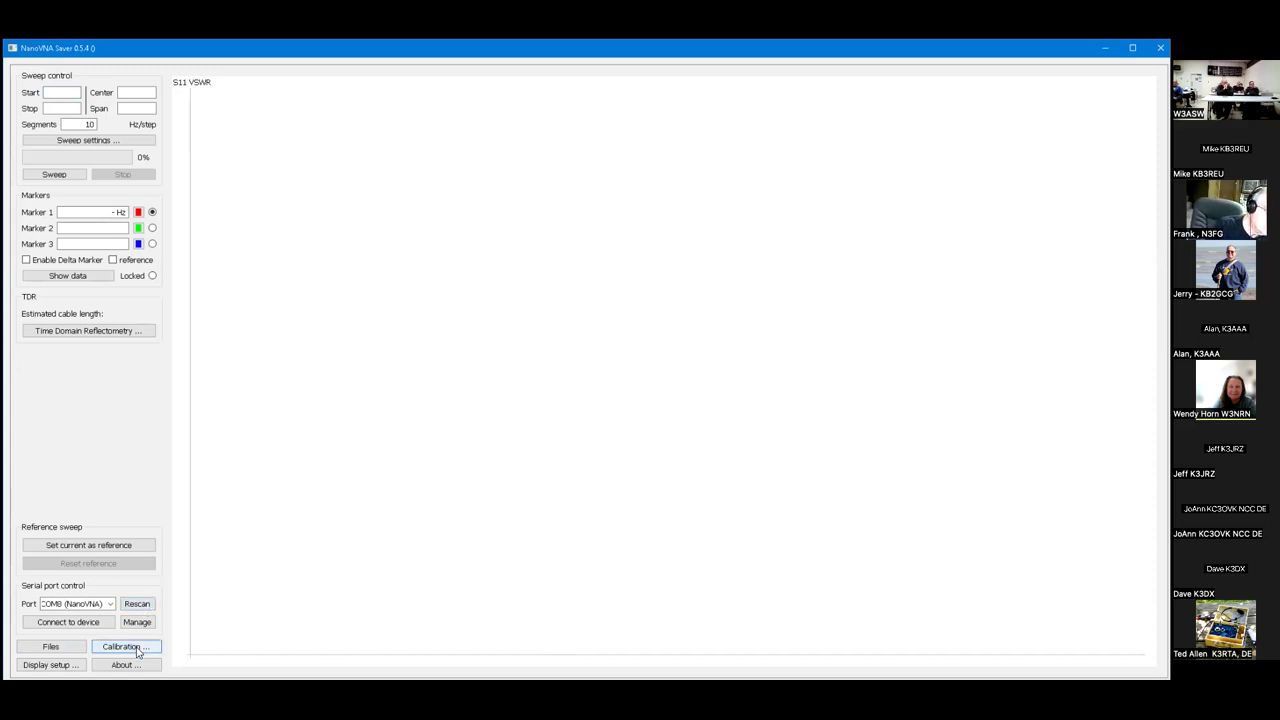
Connect to the NanoVNA and sweep the short, open and load standards on port 0 with the calibration assistant.
left_click(87, 624)
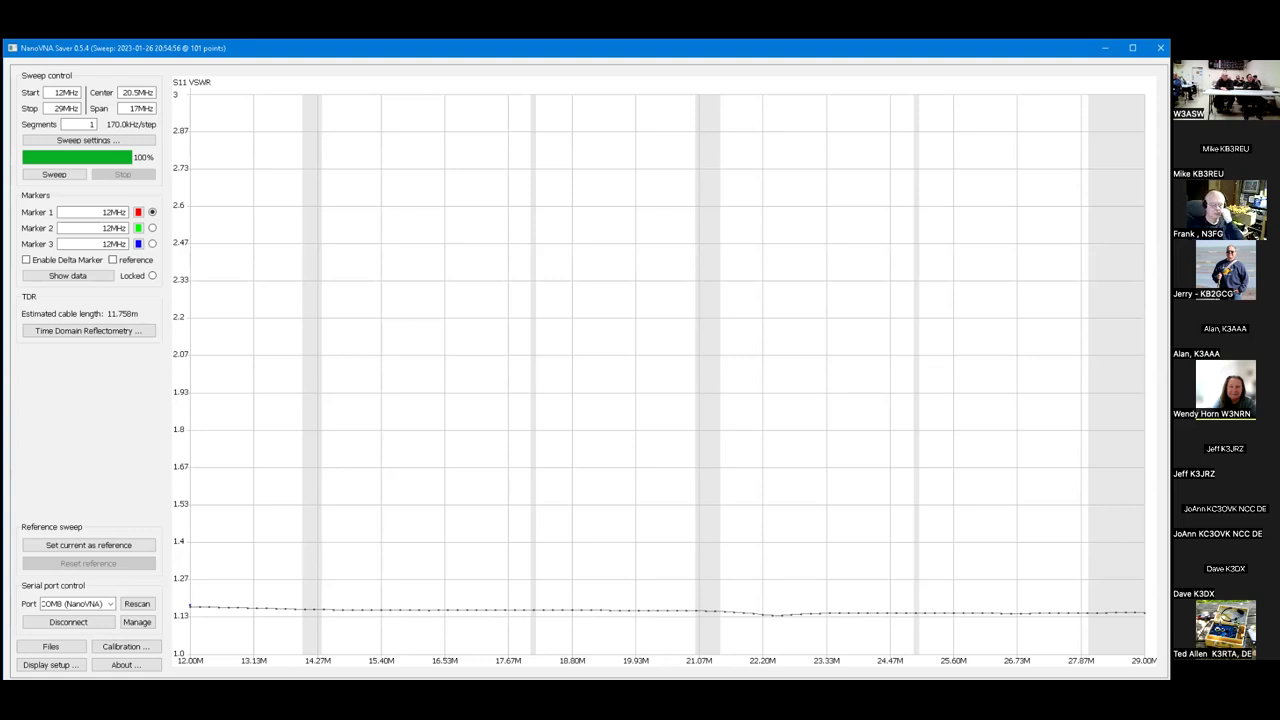
left_click(111, 651)
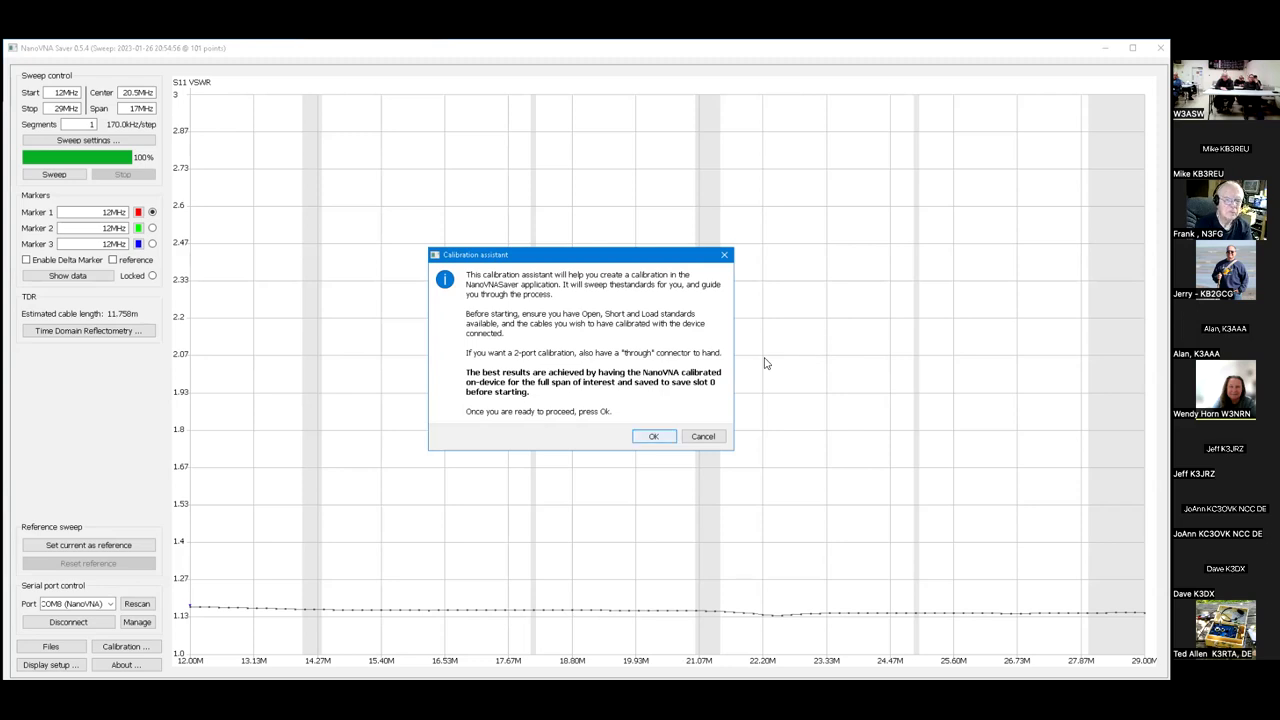
key("Return")
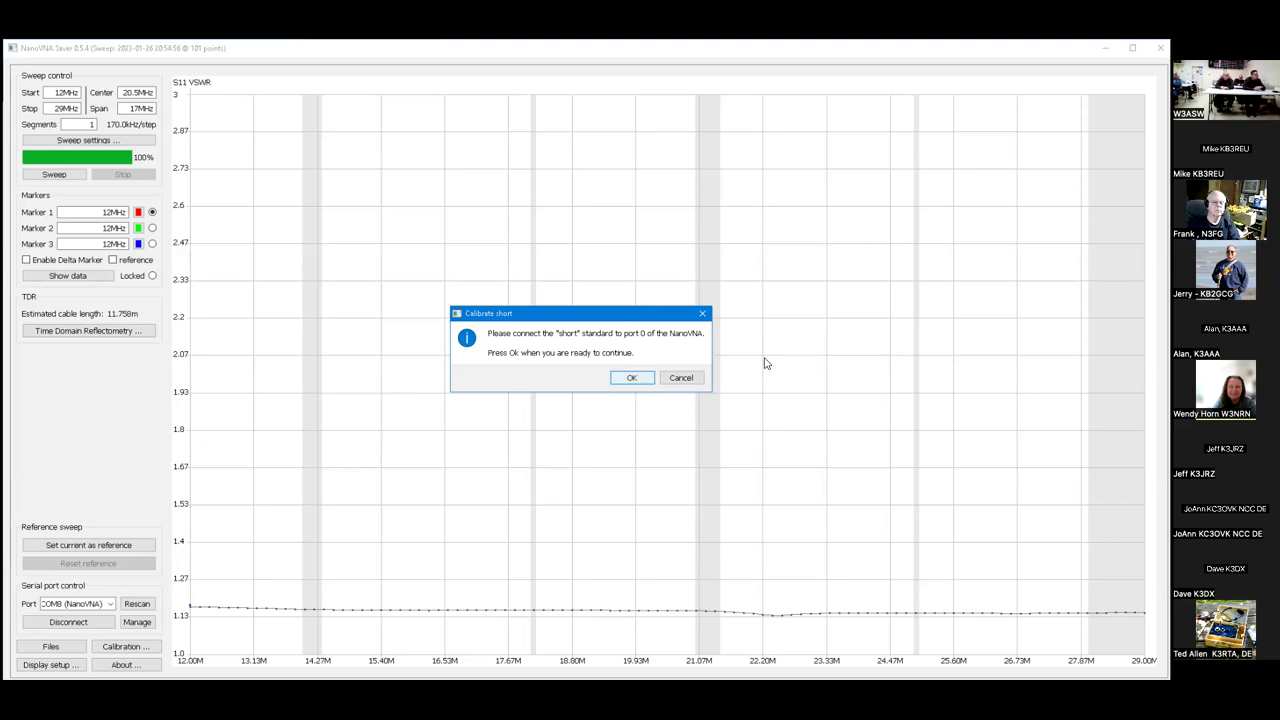
key("Return")
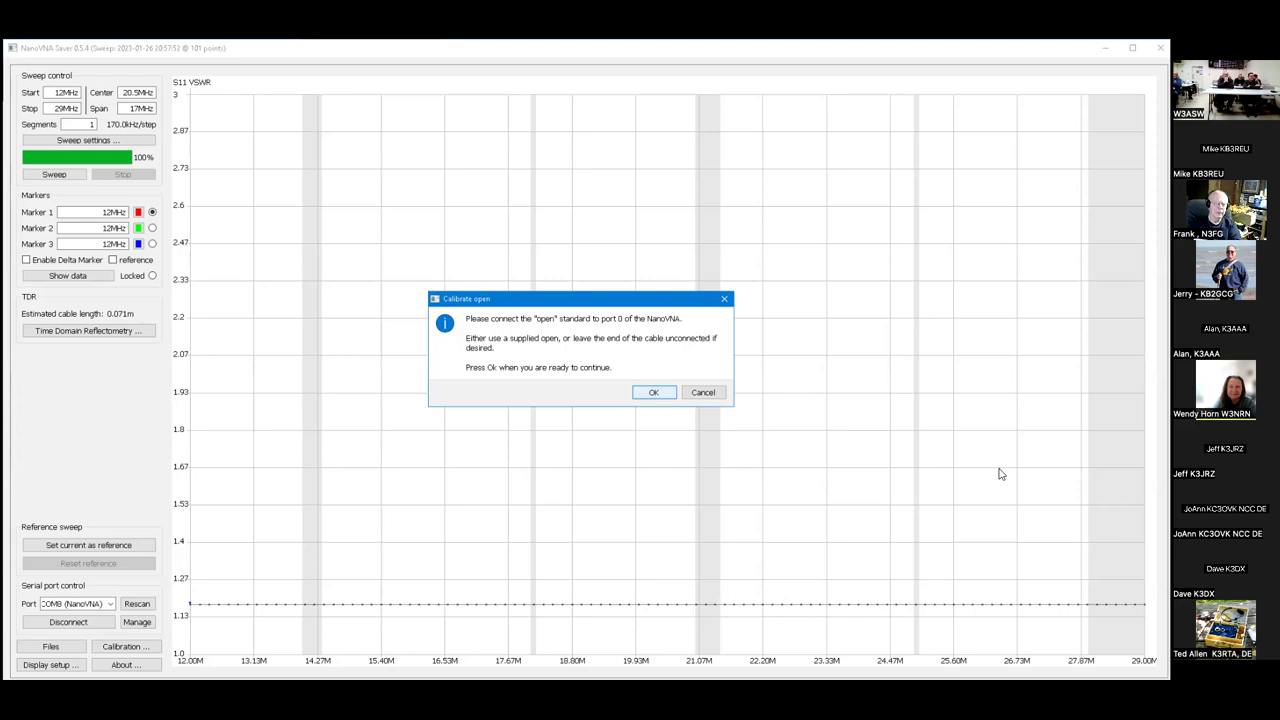
key("Return")
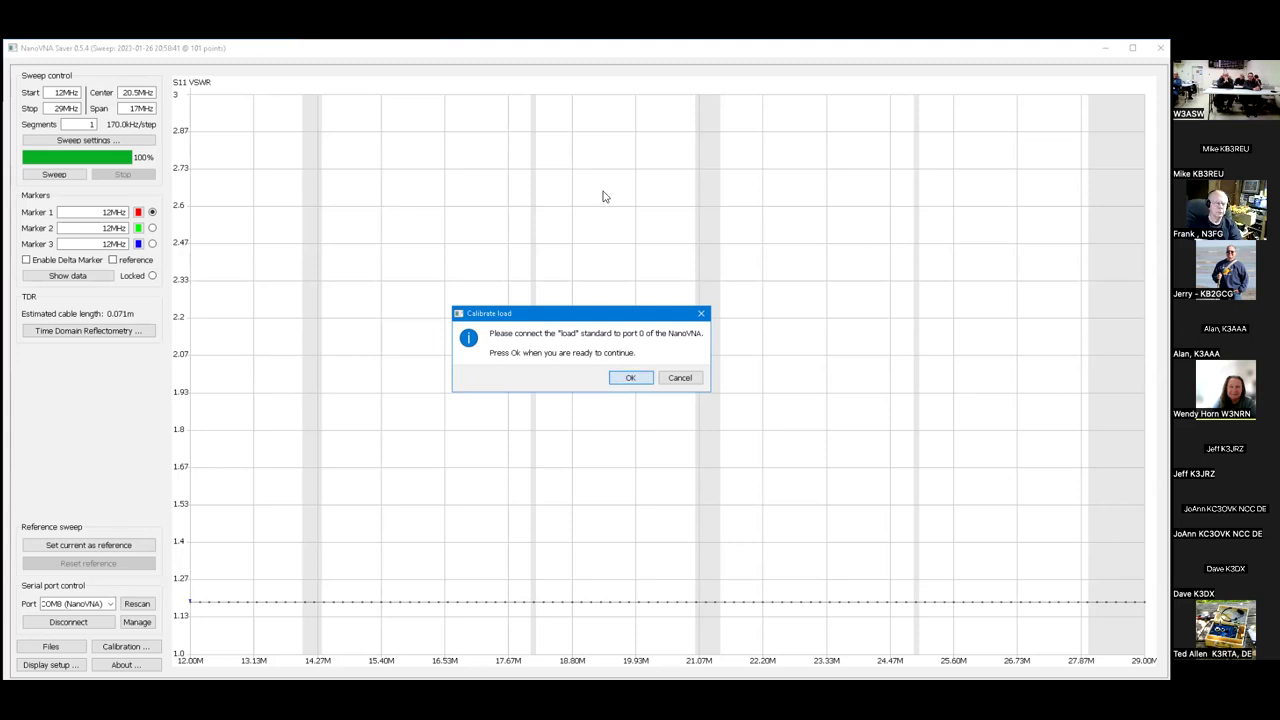
key("Return")
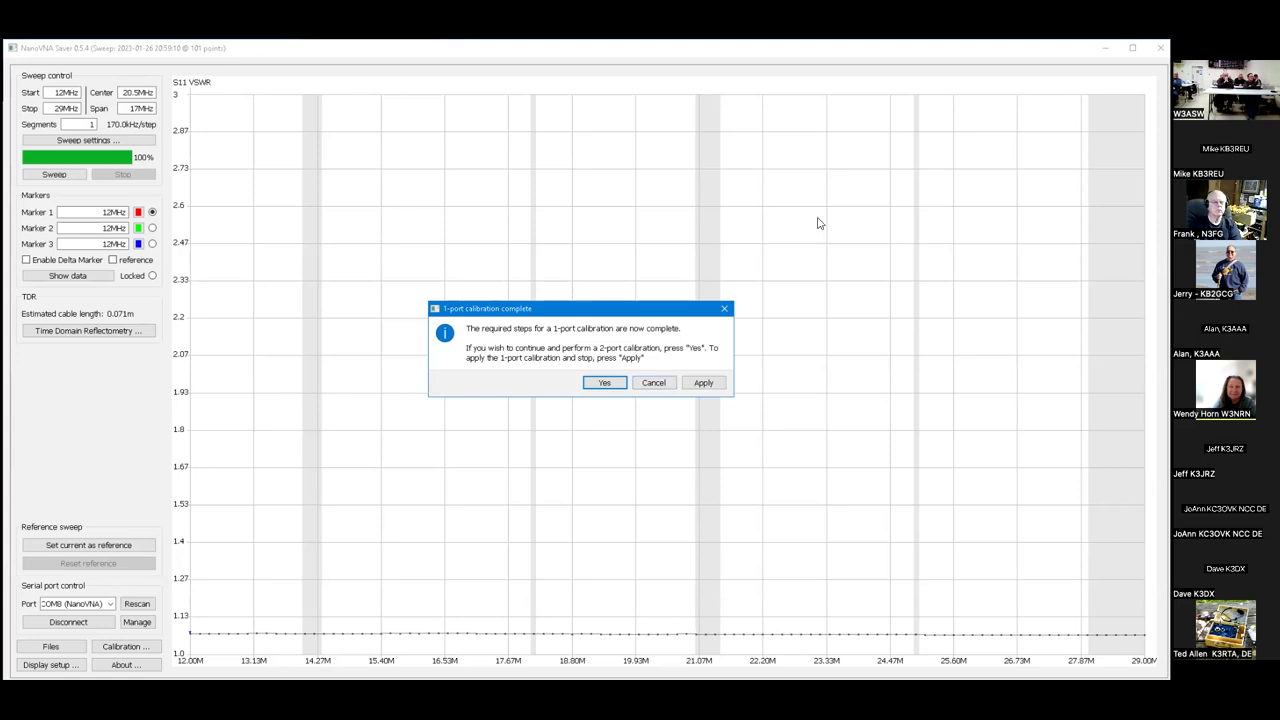
Apply the 1-port calibration without continuing to a 2-port calibration and return to the main window.
key("Tab")
key("Tab")
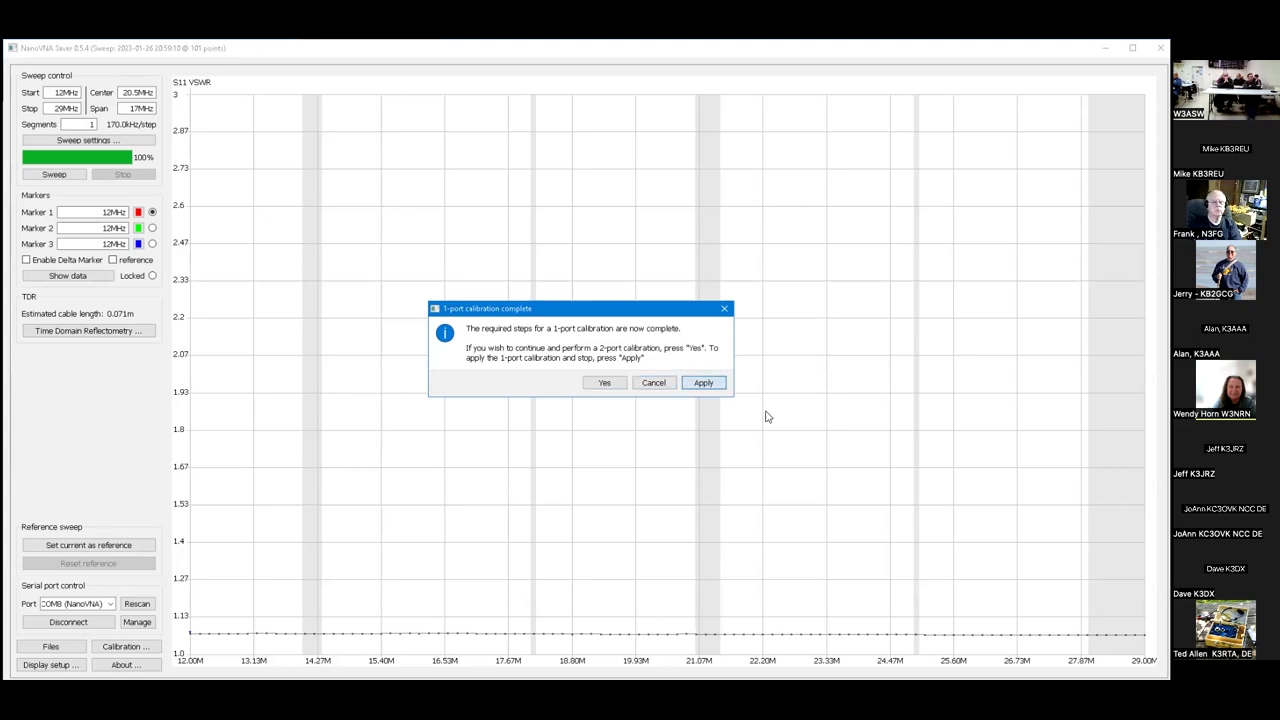
key("Return")
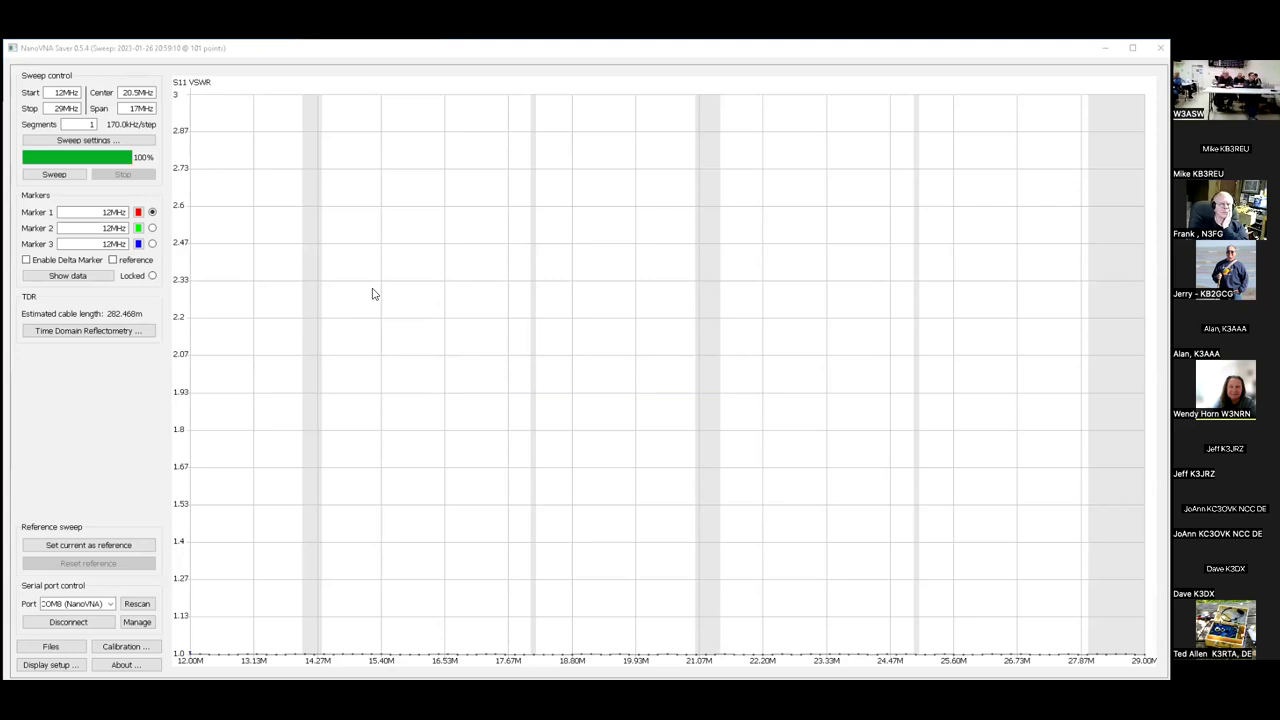
left_click(752, 209)
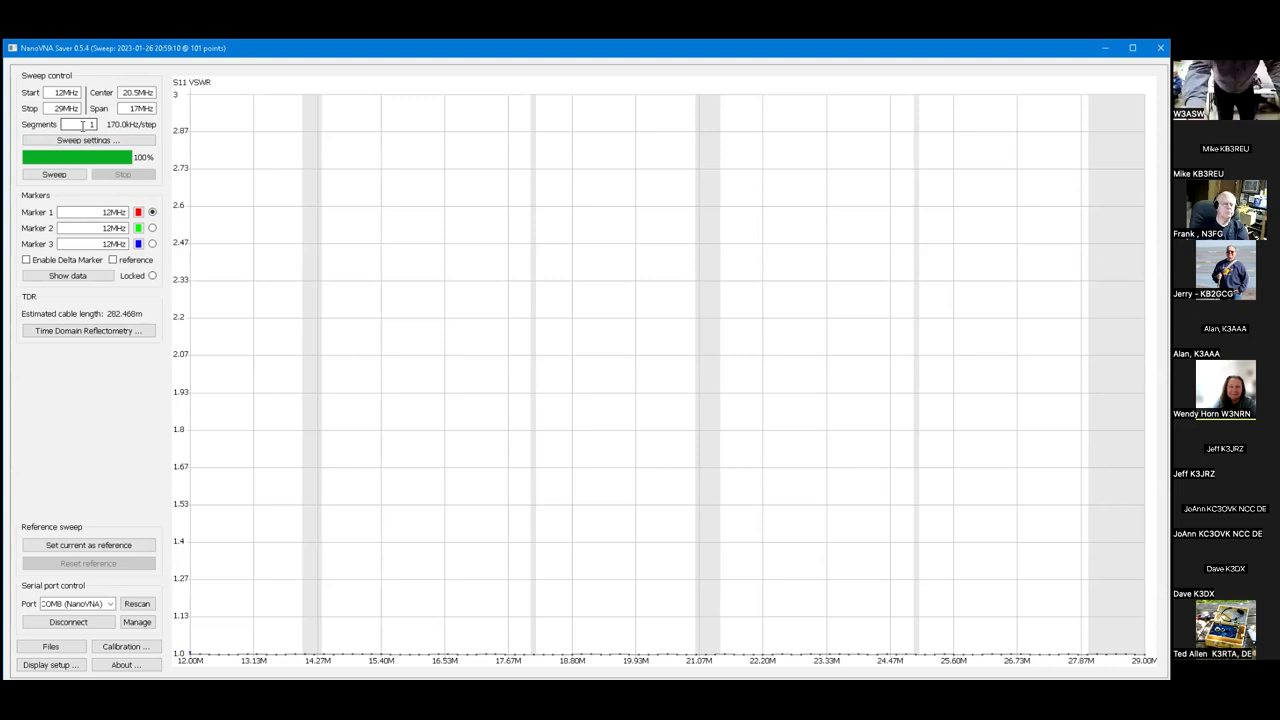
Set the sweep to 10 segments and run it over the existing frequency range.
type("01")
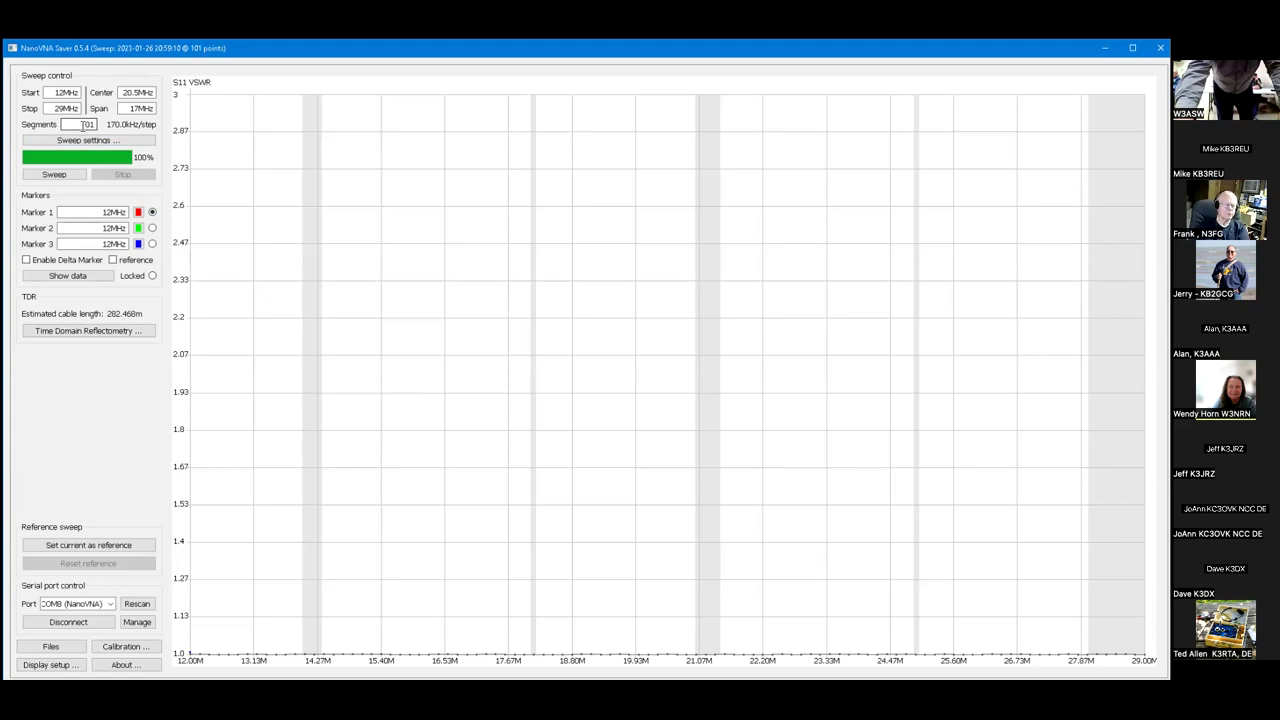
key("BackSpace")
key("BackSpace")
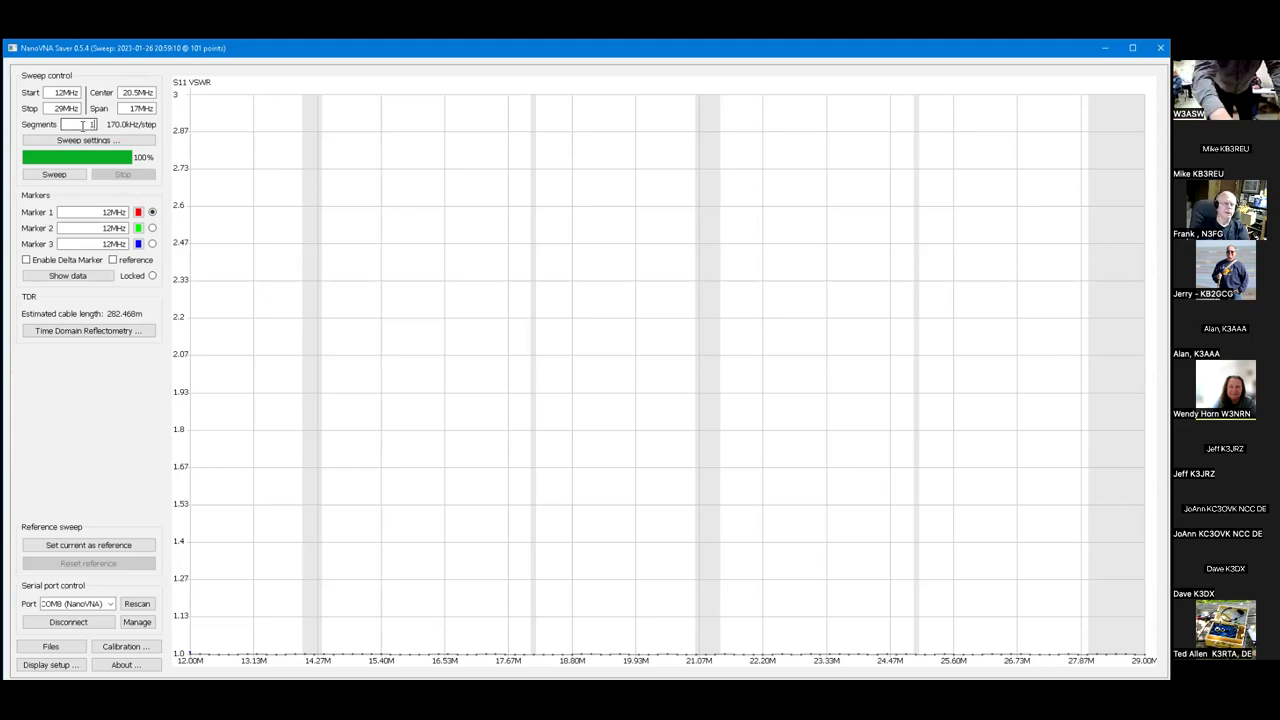
type("0")
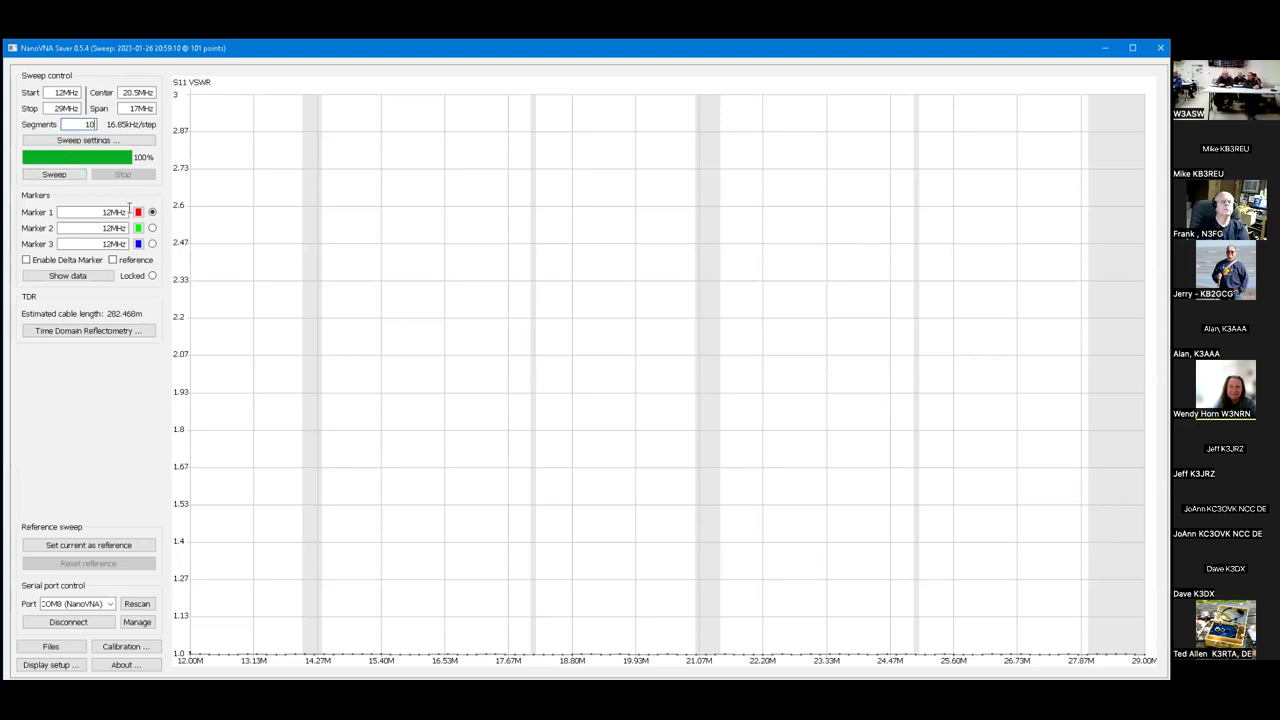
left_click(55, 175)
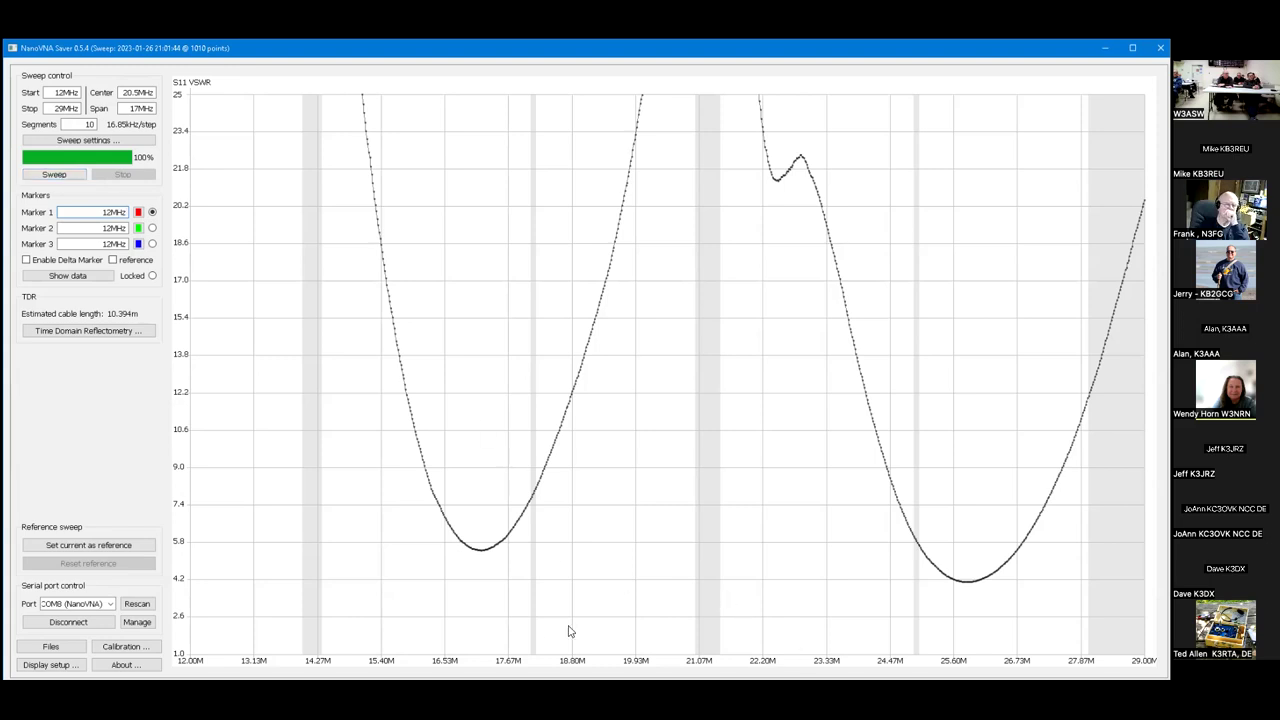
Place Marker 1 at the bottom of the first VSWR dip, about 17.17 MHz, and show the marker data.
left_click(481, 556)
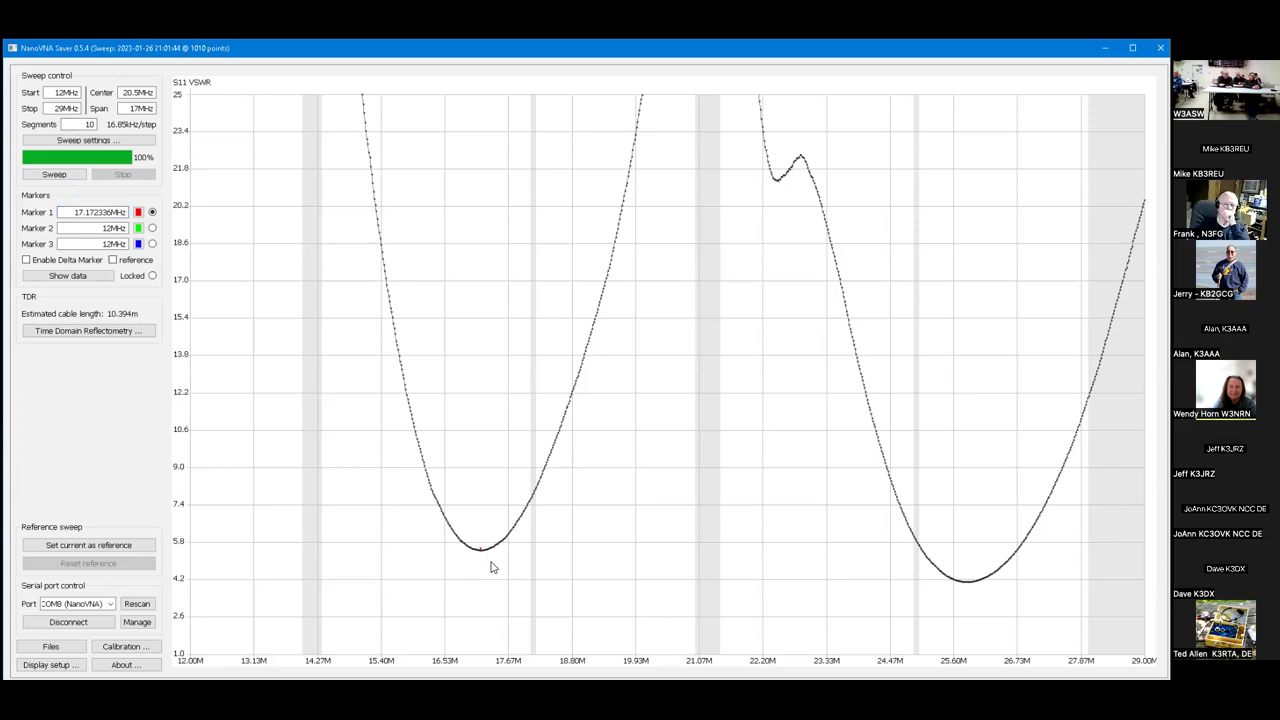
left_click(68, 276)
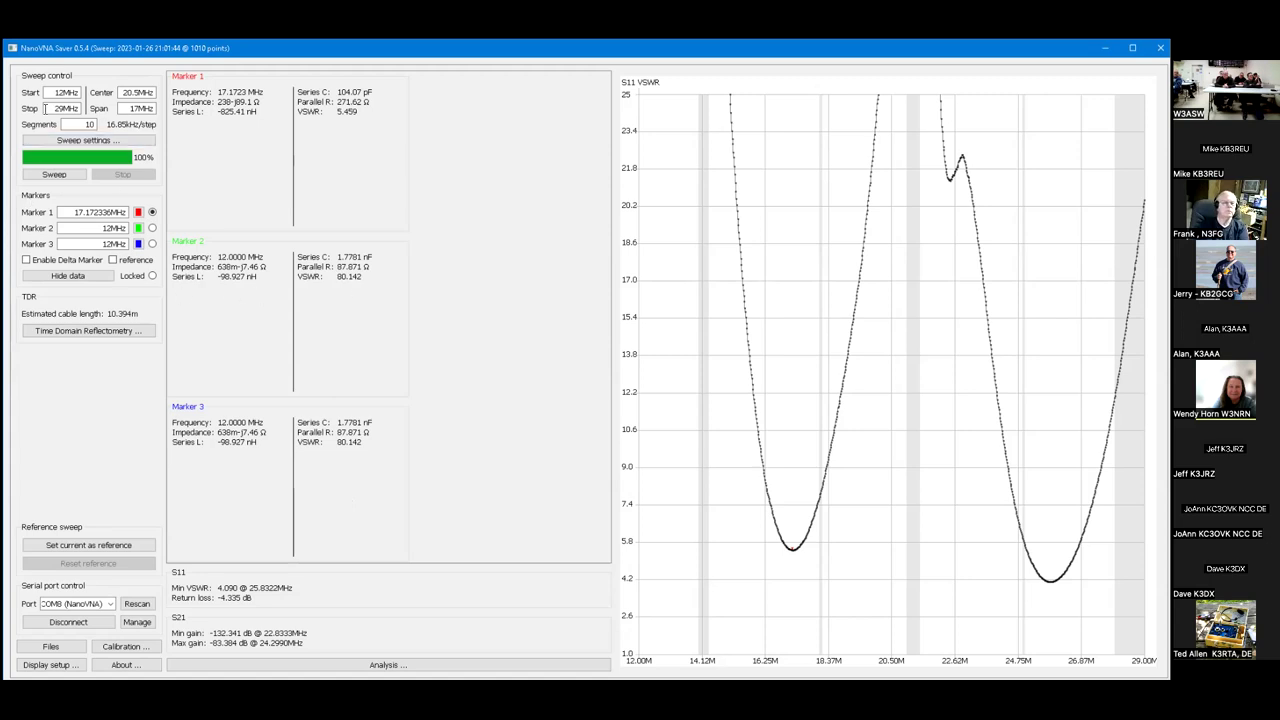
Set the sweep range to start at 6 MHz and stop at 8 MHz, and run the sweep.
left_click_drag(55, 92, 68, 92)
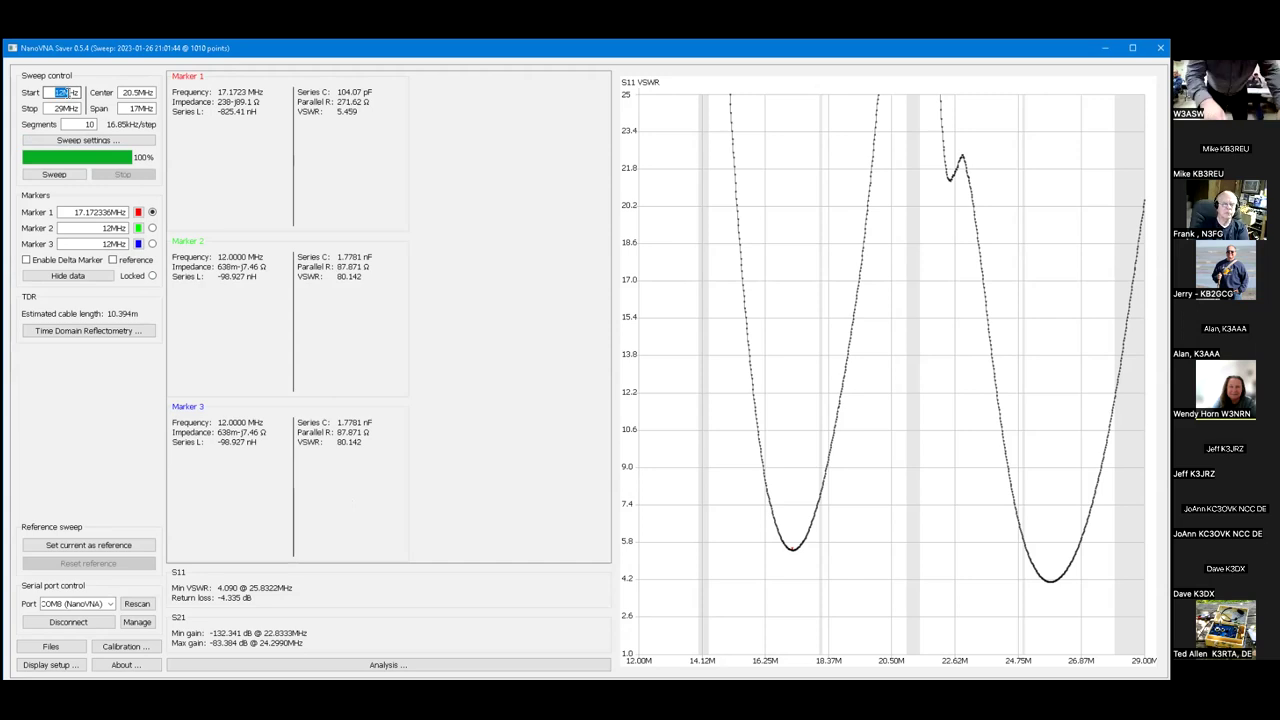
type("6")
key("Tab")
key("Tab")
key("shift+Tab")
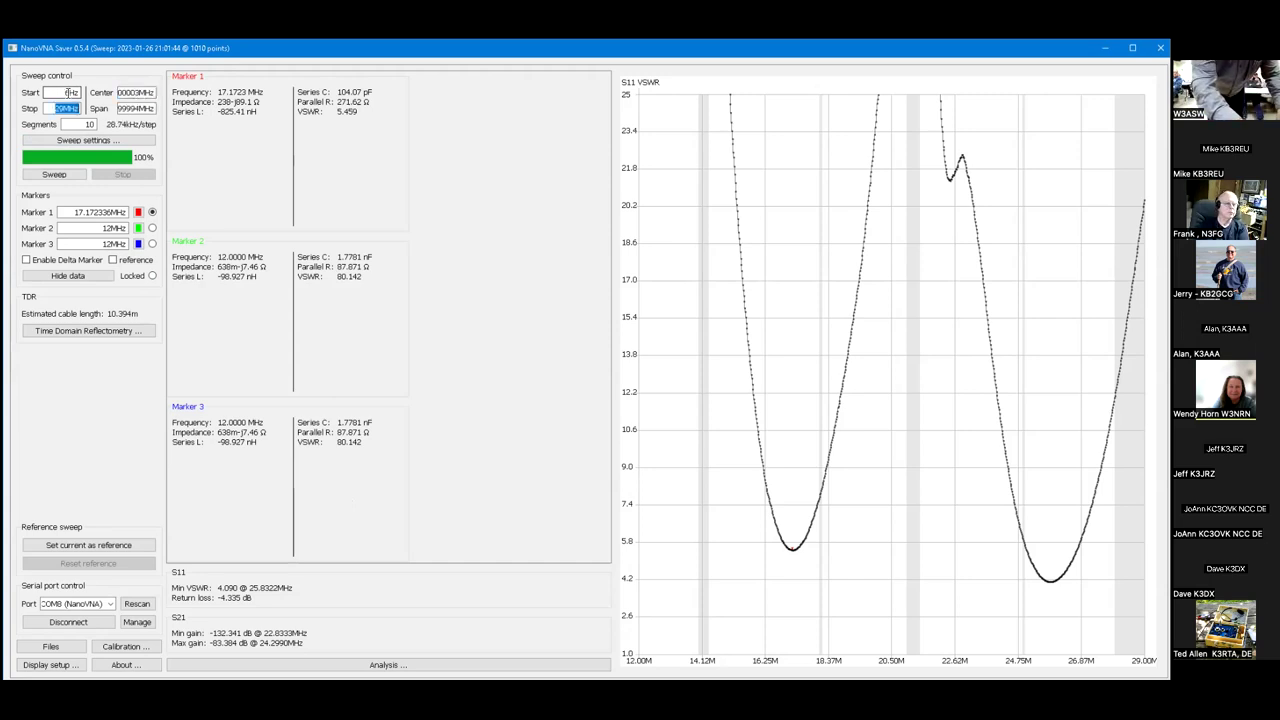
type("78")
key("BackSpace")
type("8MHz")
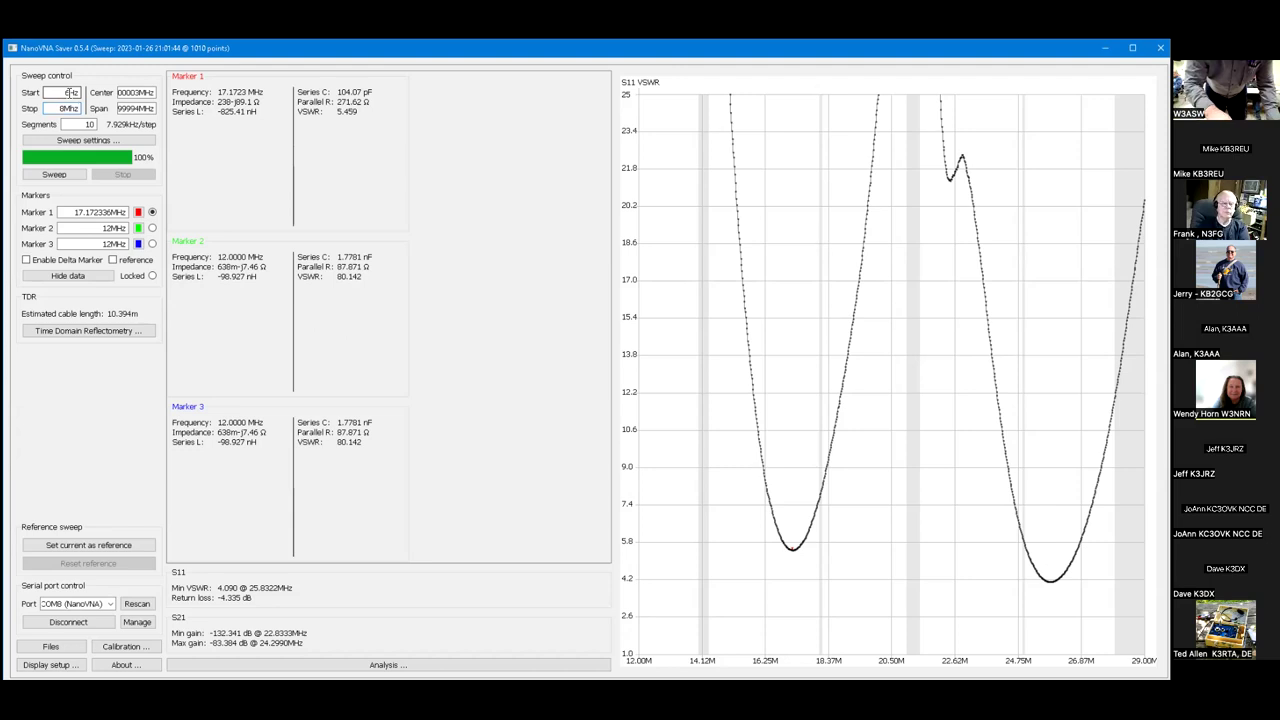
left_click(67, 92)
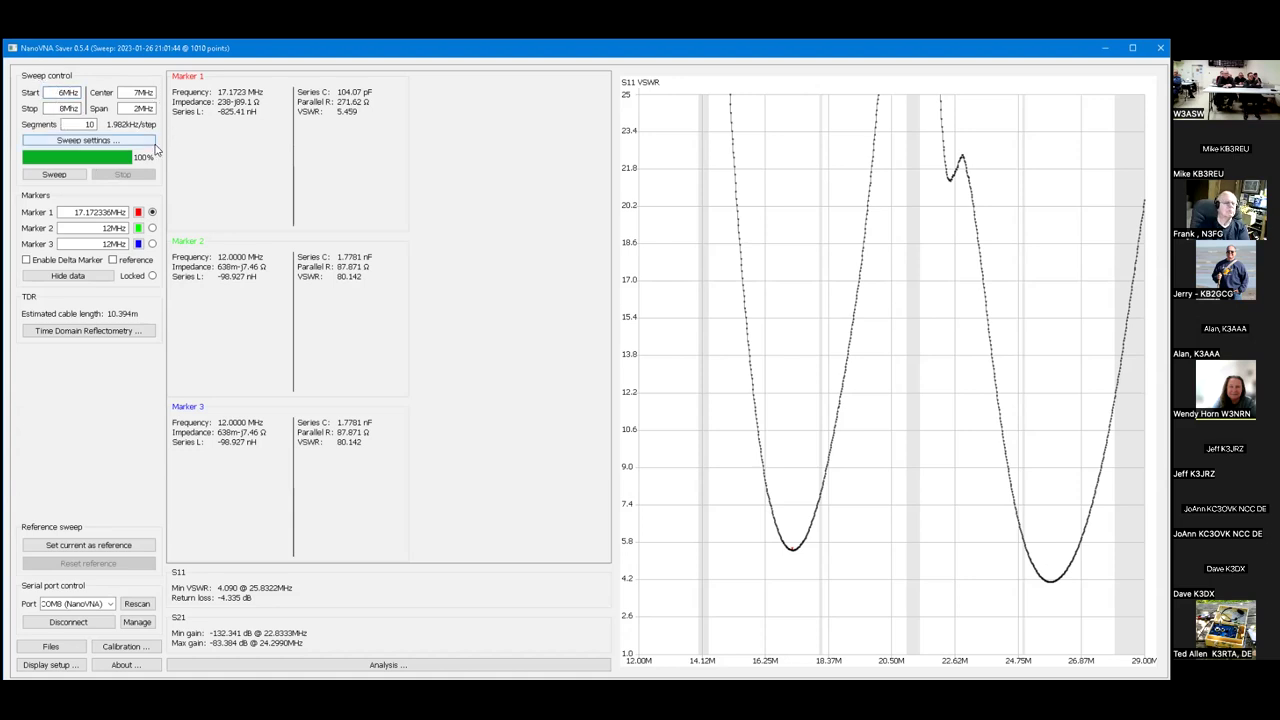
left_click(55, 175)
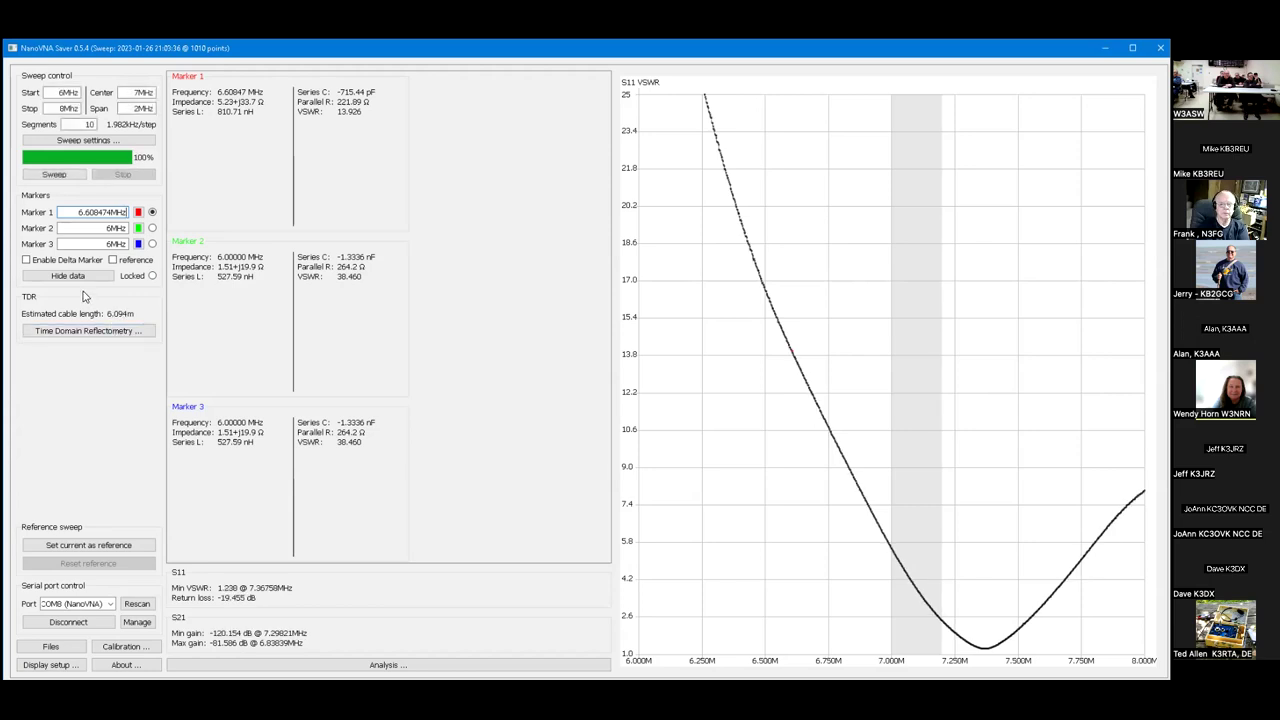
Place Marker 1 at the VSWR minimum, about 7.36 MHz, and check its data before restoring the full-width chart.
left_click(70, 277)
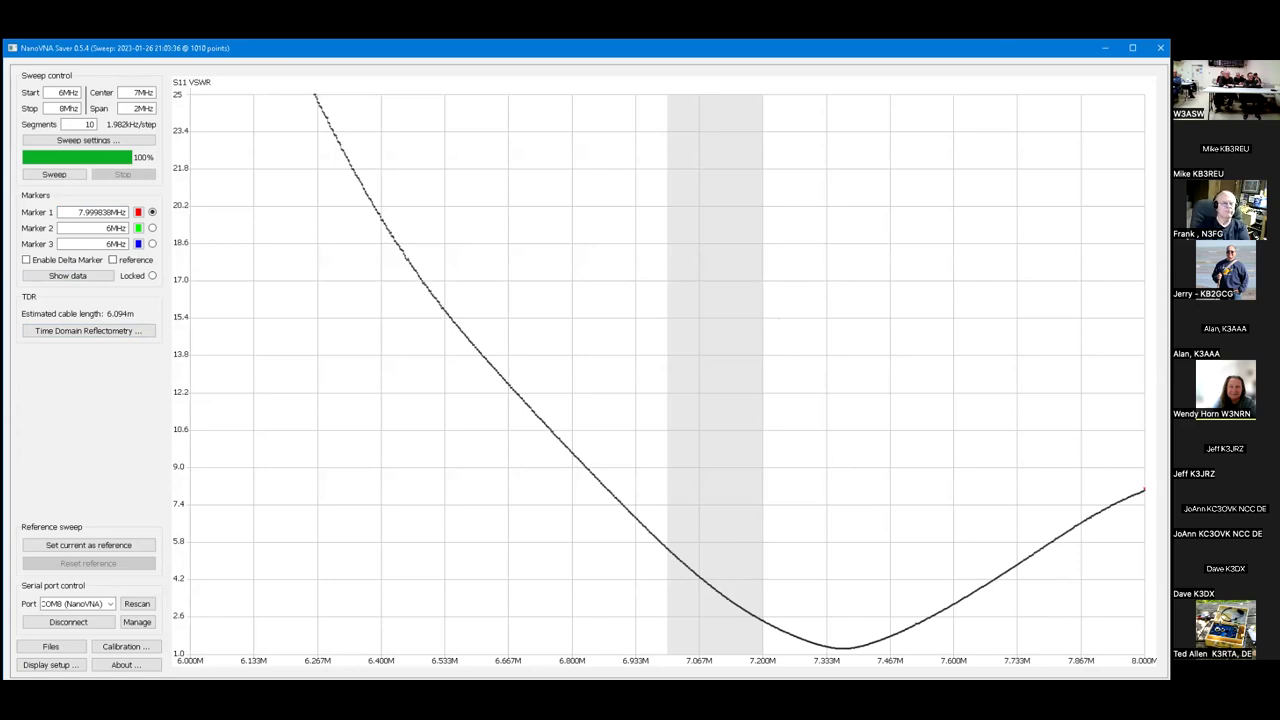
left_click(839, 649)
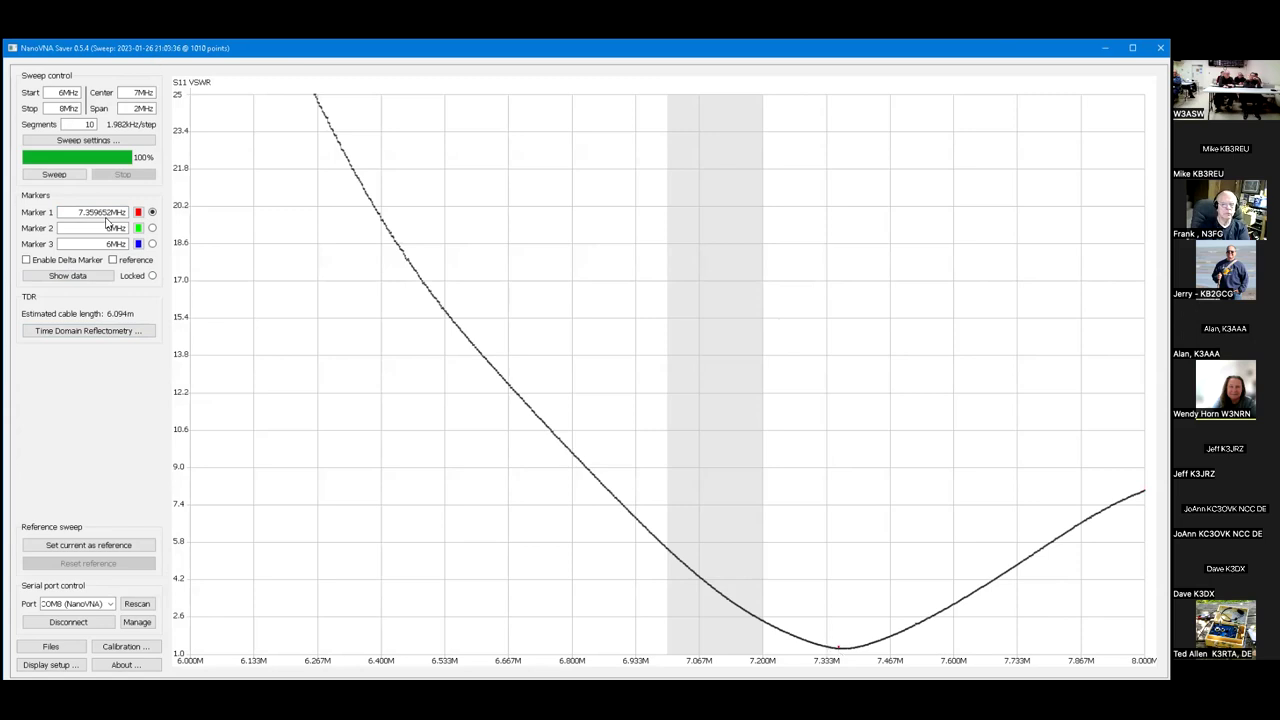
left_click(90, 276)
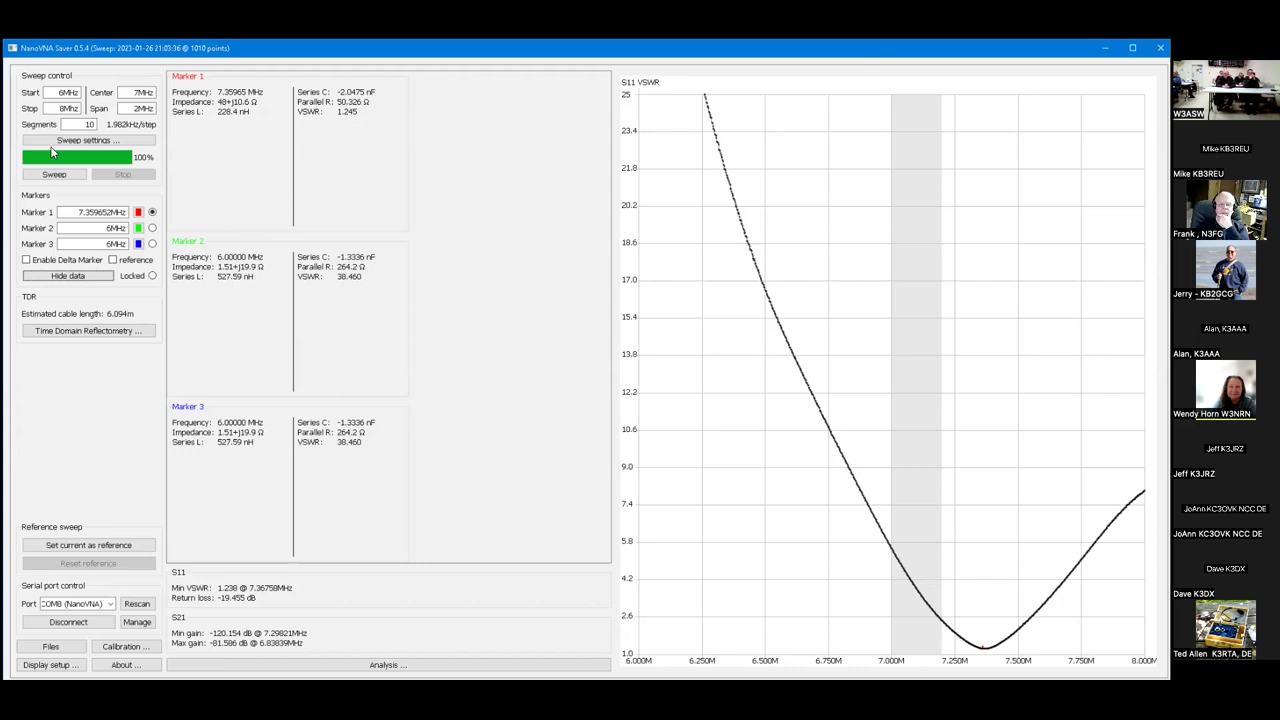
left_click(82, 280)
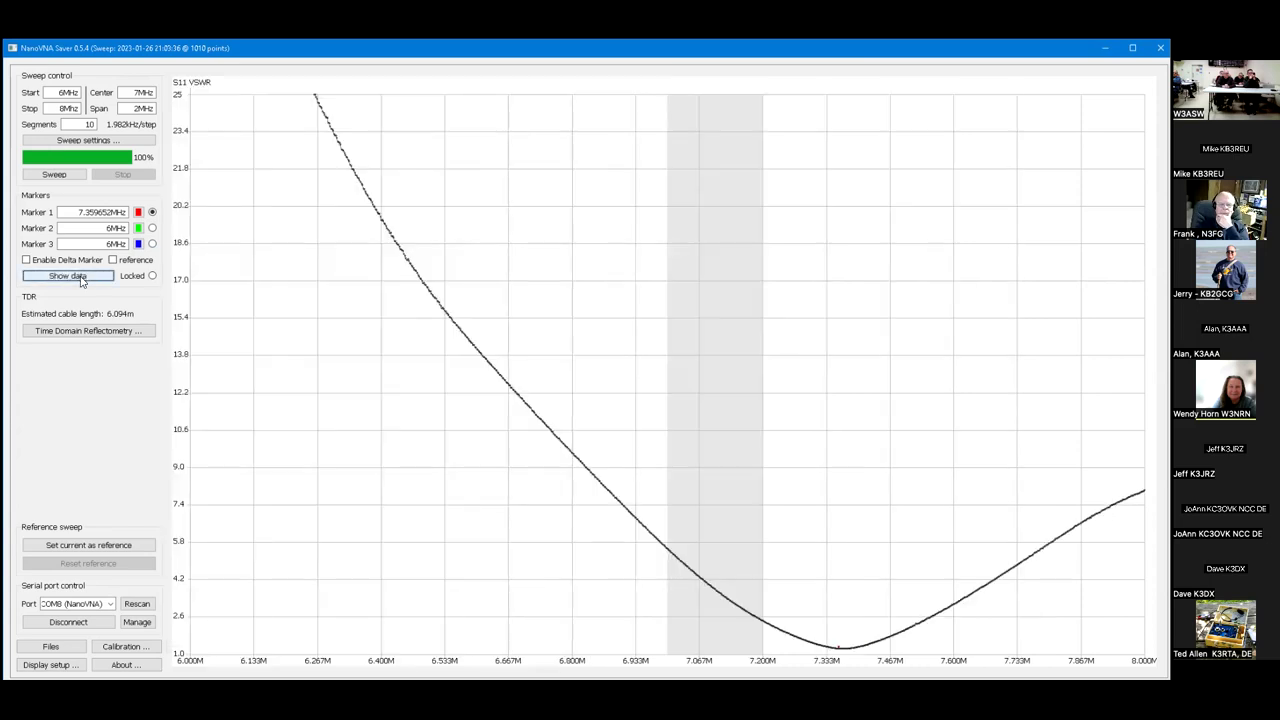